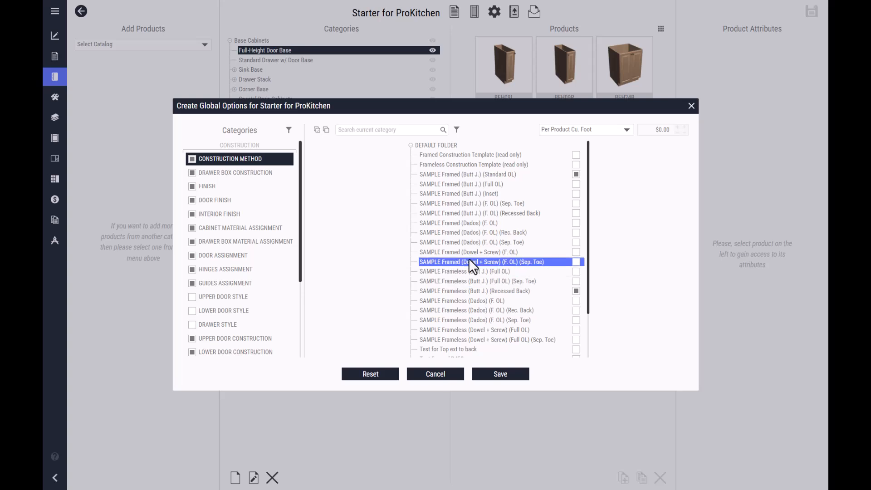
- In the cabinet material assignment options, enable the SAMPLE Birch Plywood (3/4" Sides) and SAMPLE Melamine cabinets
{"action": "left_click", "coordinate": [287, 229]}
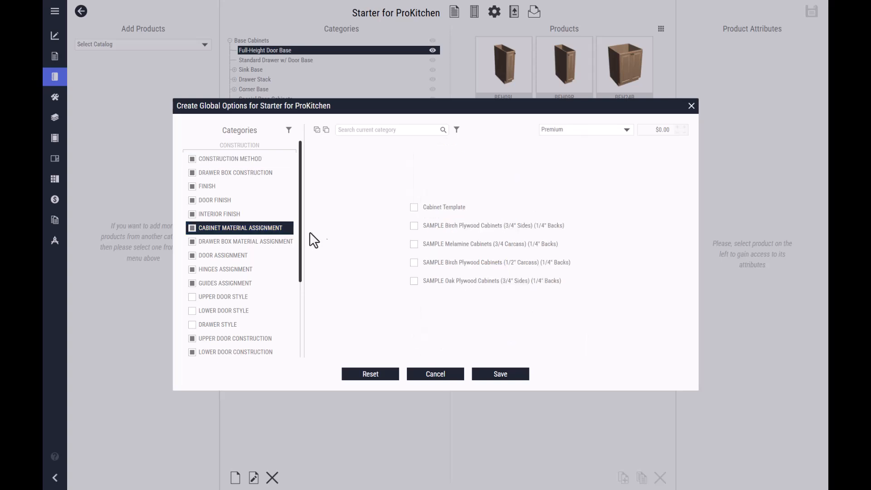
{"action": "left_click", "coordinate": [414, 226]}
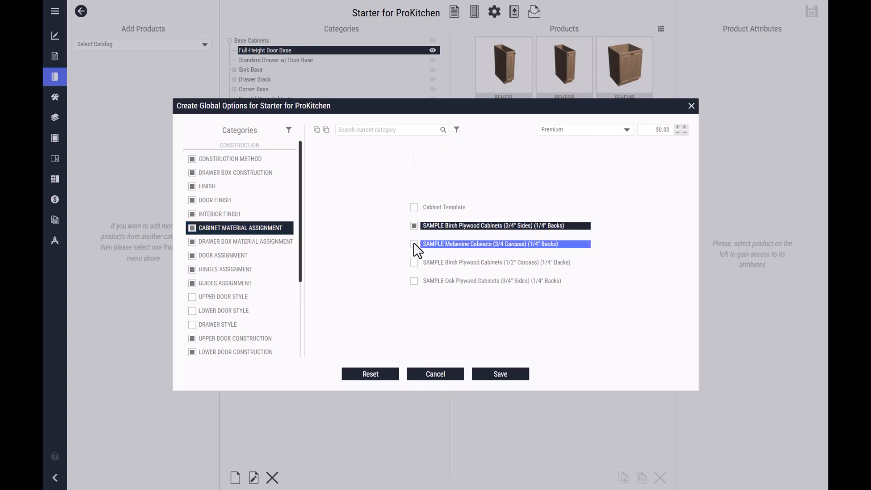
{"action": "left_click", "coordinate": [414, 244]}
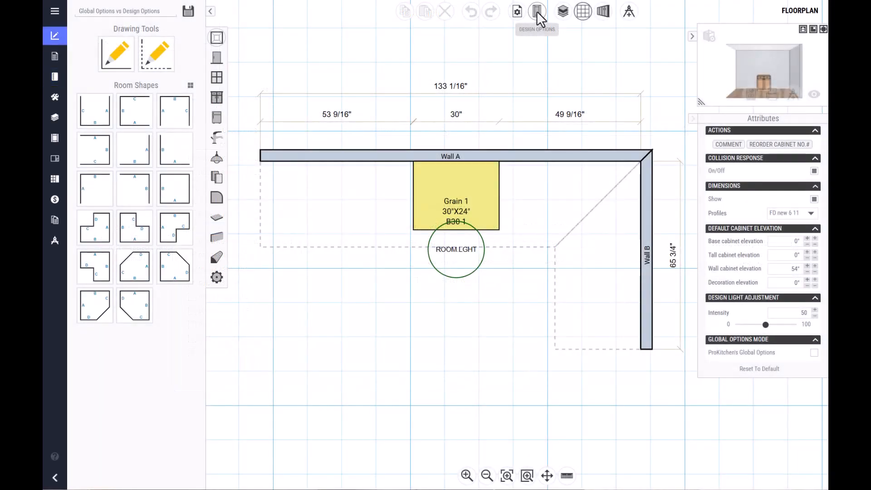
- Examine the floorplan's design options for construction method, doors finish and drawer box material assignment
{"action": "left_click", "coordinate": [537, 11]}
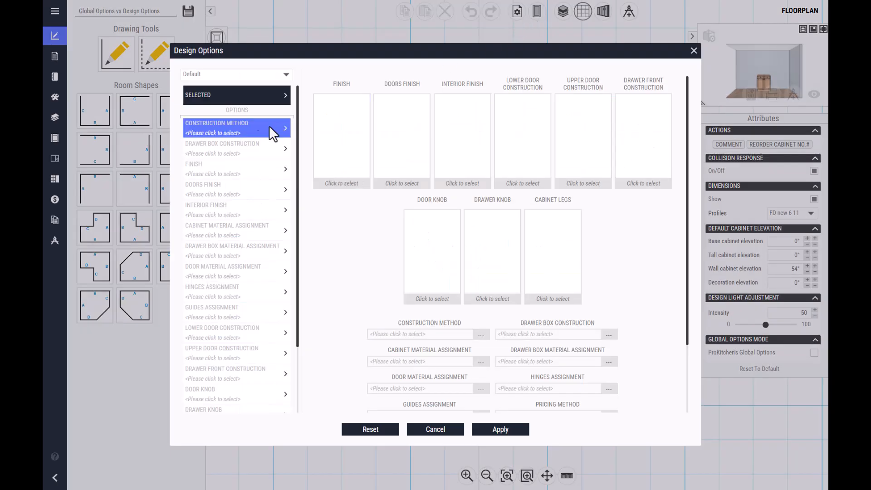
{"action": "left_click", "coordinate": [249, 131]}
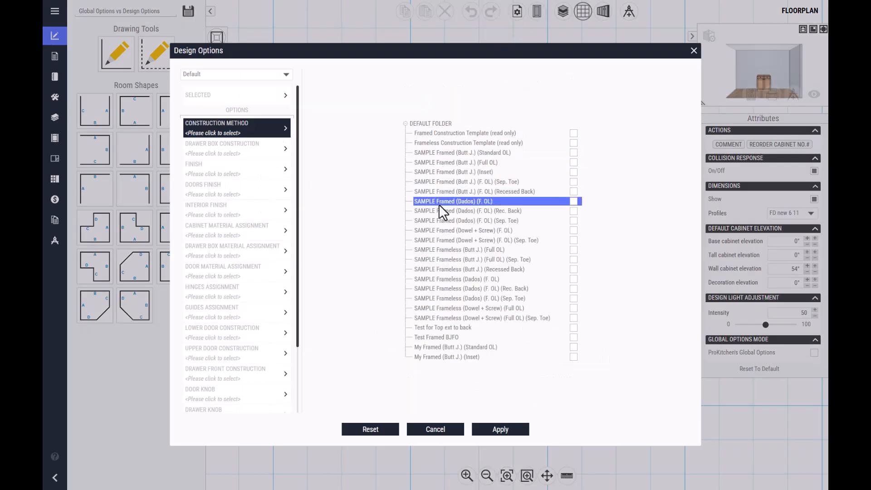
{"action": "left_click", "coordinate": [232, 186]}
{"action": "scroll", "coordinate": [415, 340], "scroll_direction": "down", "scroll_amount": 5}
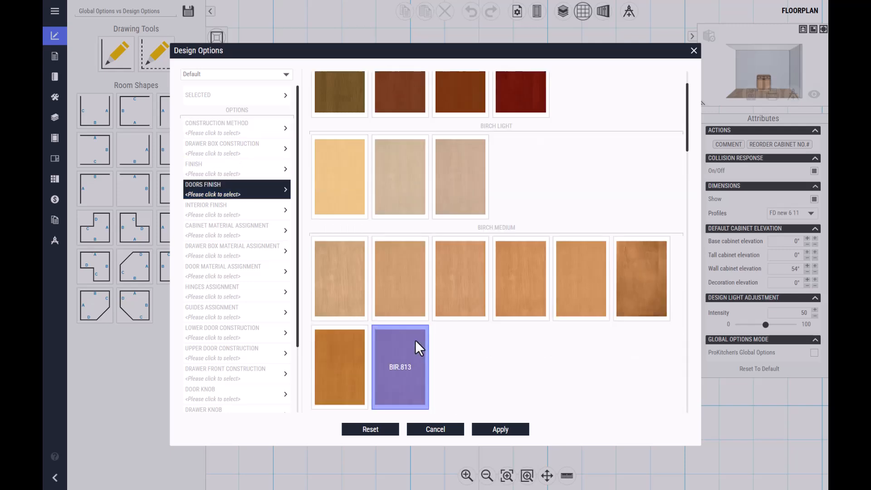
{"action": "left_click", "coordinate": [262, 253]}
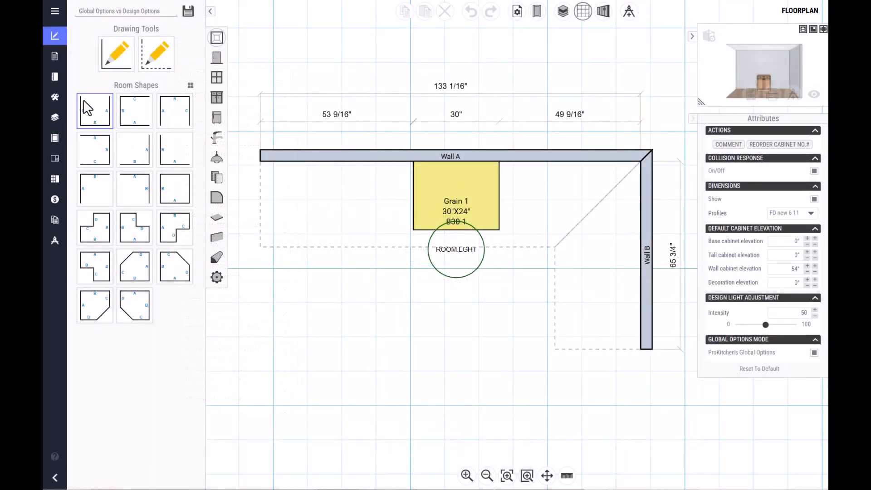
- Set the default cabinet options mode to ProKitchen in the application settings and apply the change
{"action": "left_click", "coordinate": [55, 75]}
{"action": "left_click", "coordinate": [54, 10]}
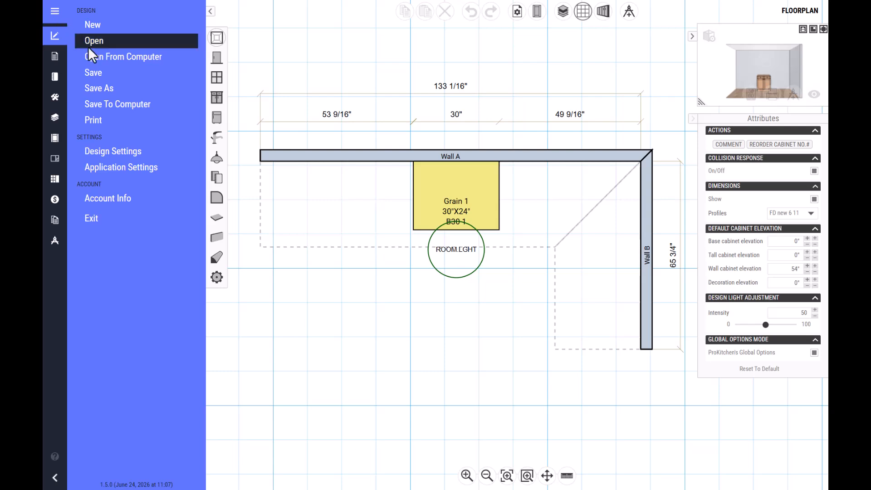
{"action": "left_click", "coordinate": [170, 166]}
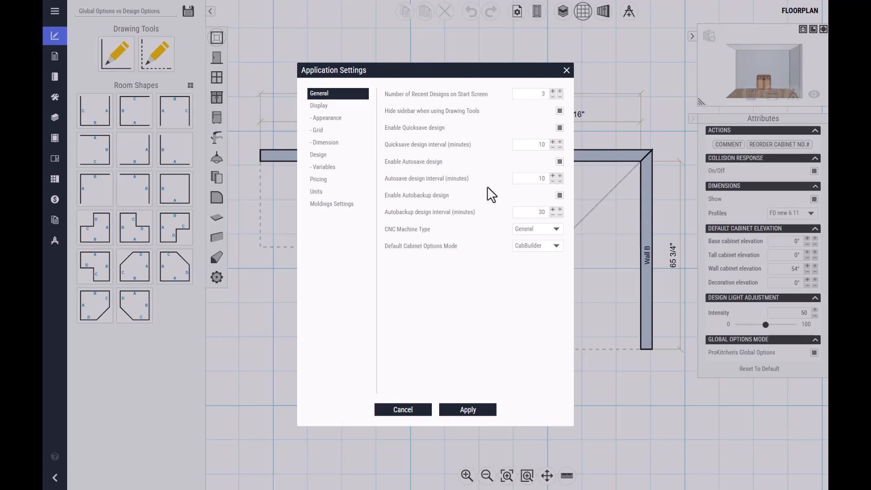
{"action": "left_click", "coordinate": [558, 246]}
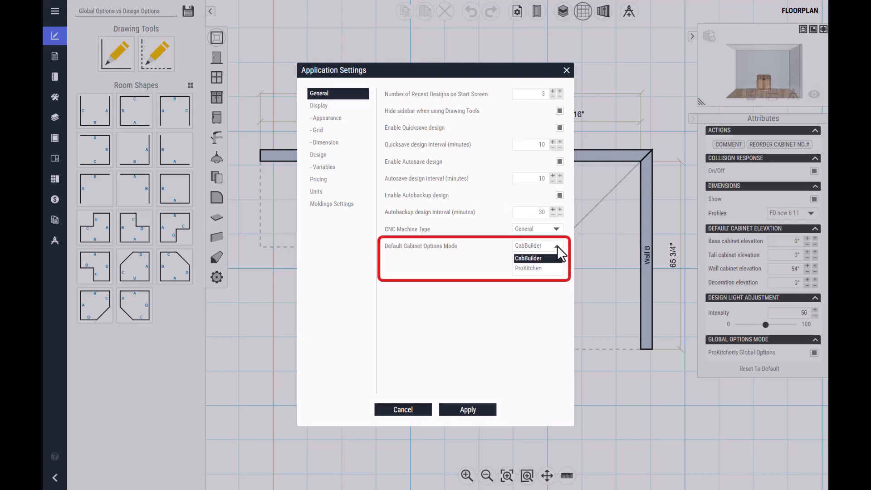
{"action": "left_click", "coordinate": [552, 268]}
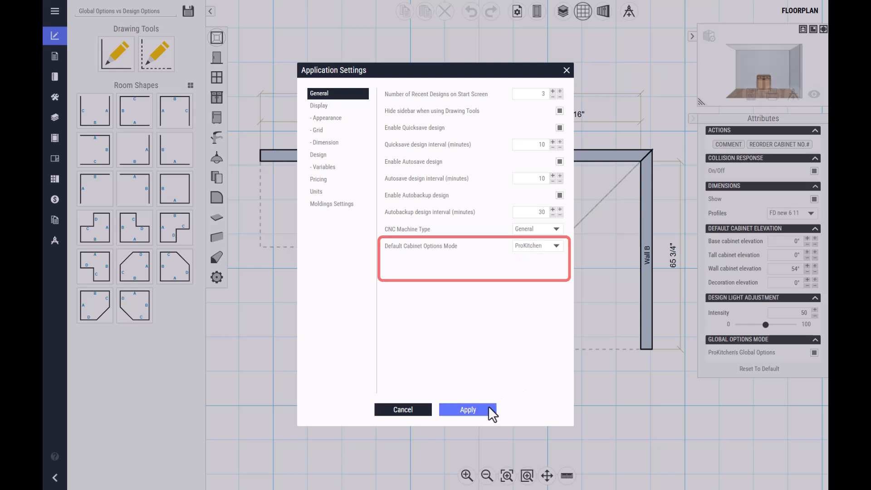
{"action": "left_click", "coordinate": [484, 409]}
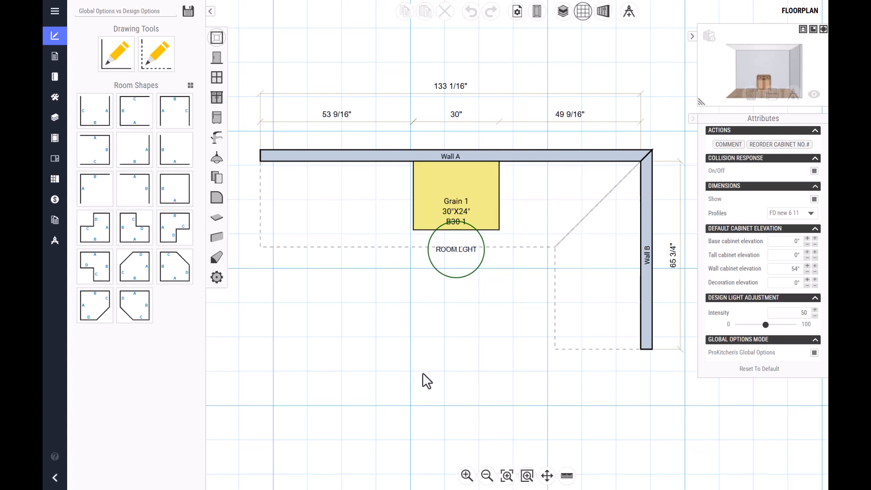
- Open the Starter for ProKitchen catalog for editing and start creating its global options
{"action": "left_click", "coordinate": [55, 76]}
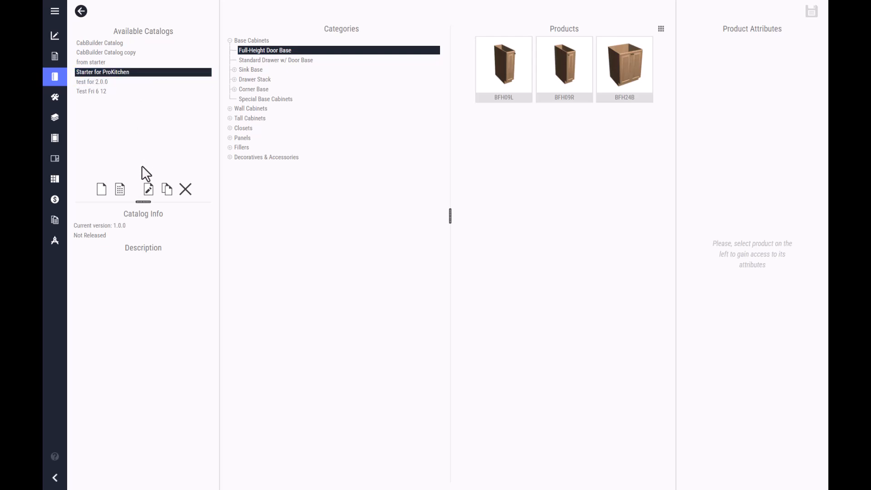
{"action": "left_click", "coordinate": [148, 189]}
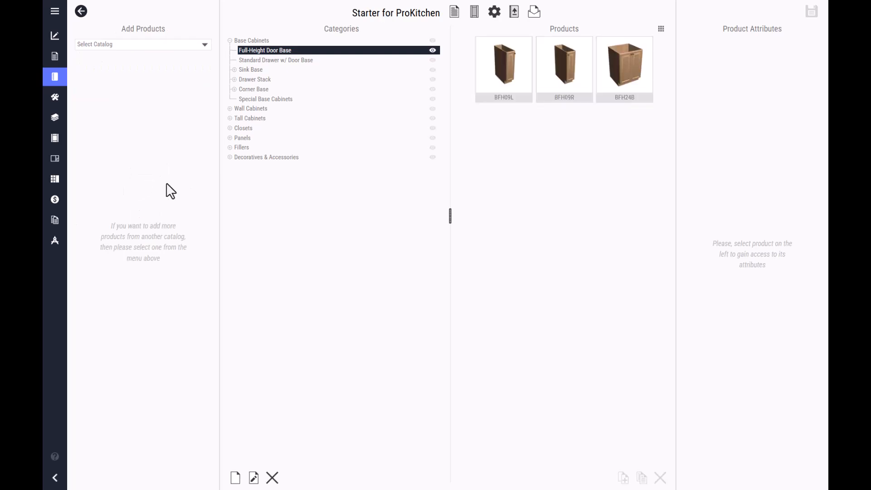
{"action": "left_click", "coordinate": [475, 12]}
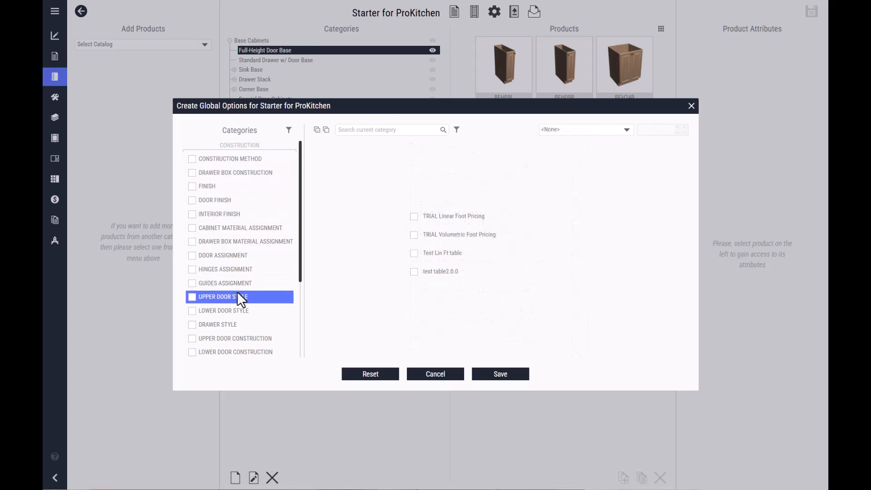
- Enable construction methods SAMPLE Framed (Butt J.) (Standard OL) and SAMPLE Frameless (Butt J.) (Recessed Back), plus the SAMPLE Rabbeted Drawer Box construction
{"action": "left_click", "coordinate": [191, 158]}
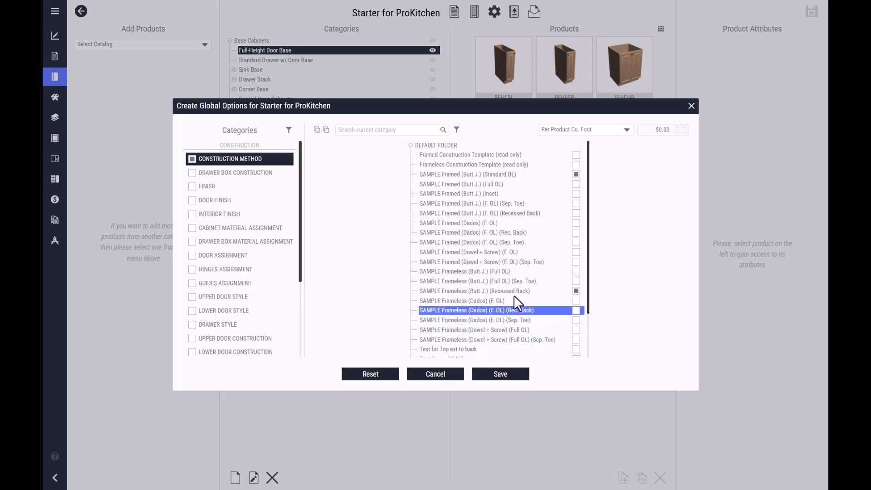
{"action": "left_click", "coordinate": [576, 174]}
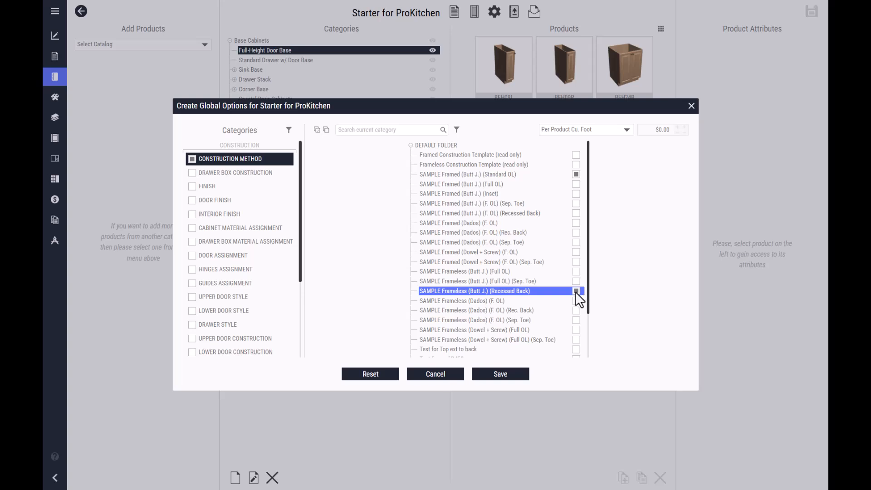
{"action": "left_click", "coordinate": [210, 171]}
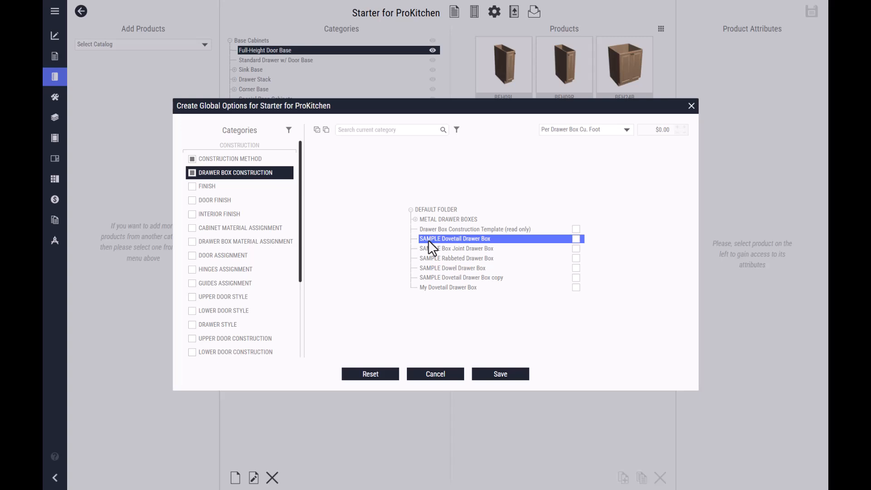
{"action": "left_click", "coordinate": [576, 258]}
- Enable the Finish, Door Finish and Interior Finish categories with all of their available finishes selected
{"action": "left_click", "coordinate": [217, 186]}
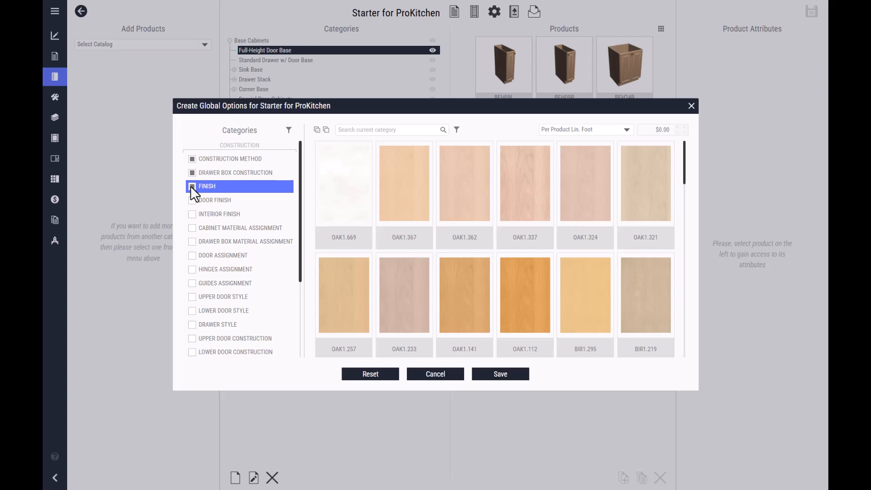
{"action": "left_click", "coordinate": [318, 129]}
{"action": "scroll", "coordinate": [567, 286], "scroll_direction": "down", "scroll_amount": 5}
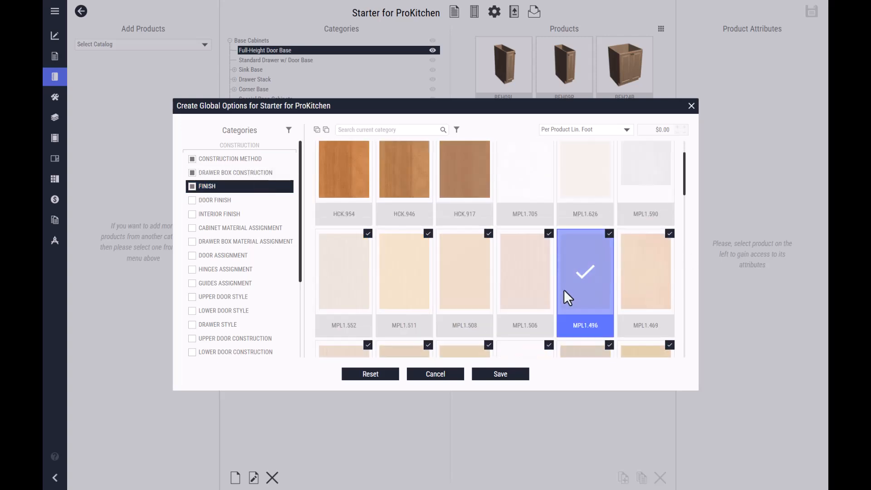
{"action": "scroll", "coordinate": [554, 259], "scroll_direction": "up", "scroll_amount": 2}
{"action": "left_click", "coordinate": [193, 200]}
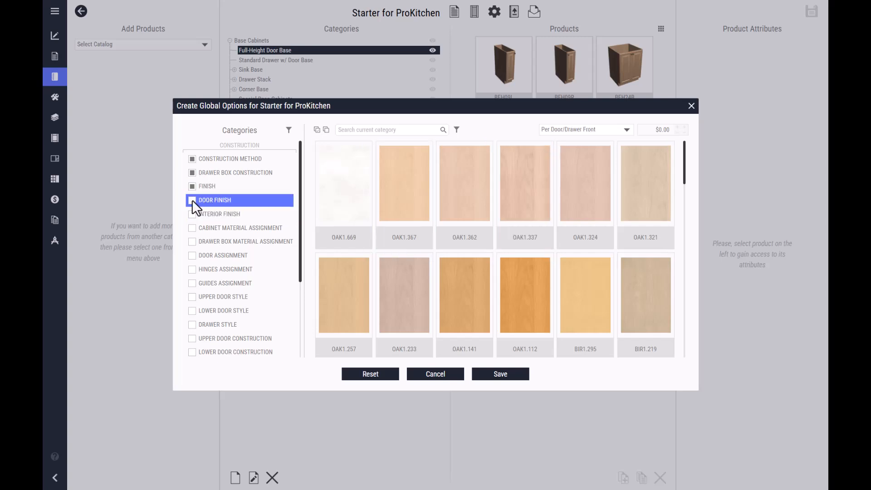
{"action": "left_click", "coordinate": [317, 130]}
{"action": "left_click", "coordinate": [196, 214]}
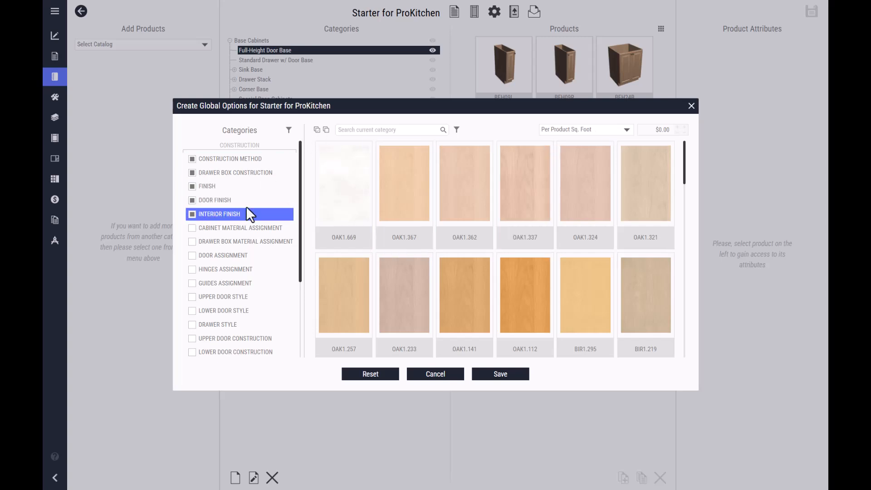
{"action": "left_click", "coordinate": [317, 130]}
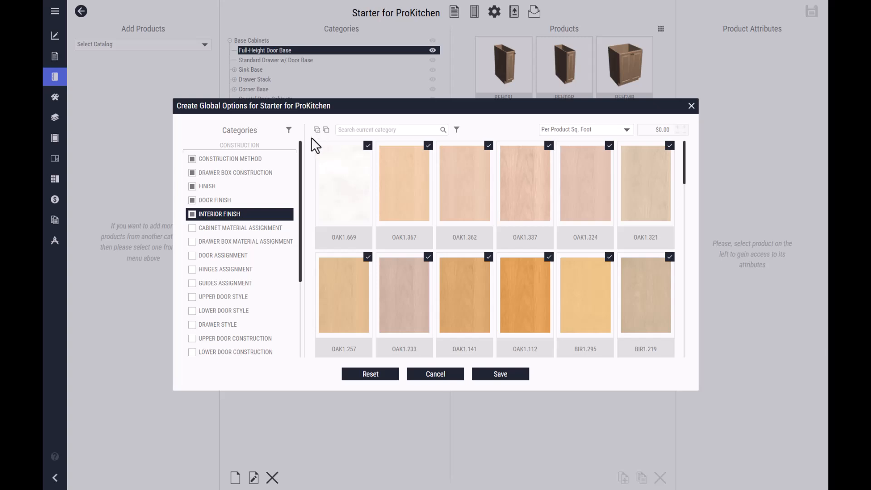
- Enable cabinet material assignment with the SAMPLE Birch Plywood (3/4" Sides) and SAMPLE Oak Plywood (3/4" Sides) cabinets
{"action": "left_click", "coordinate": [192, 228]}
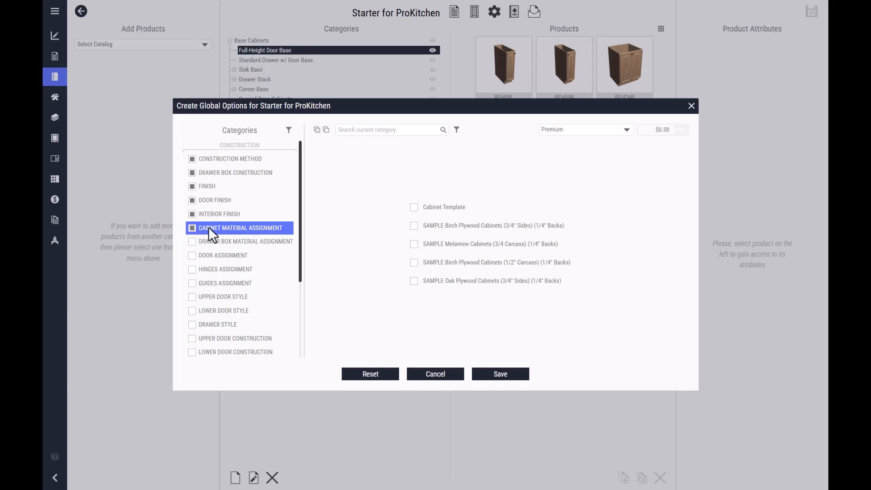
{"action": "left_click", "coordinate": [414, 225]}
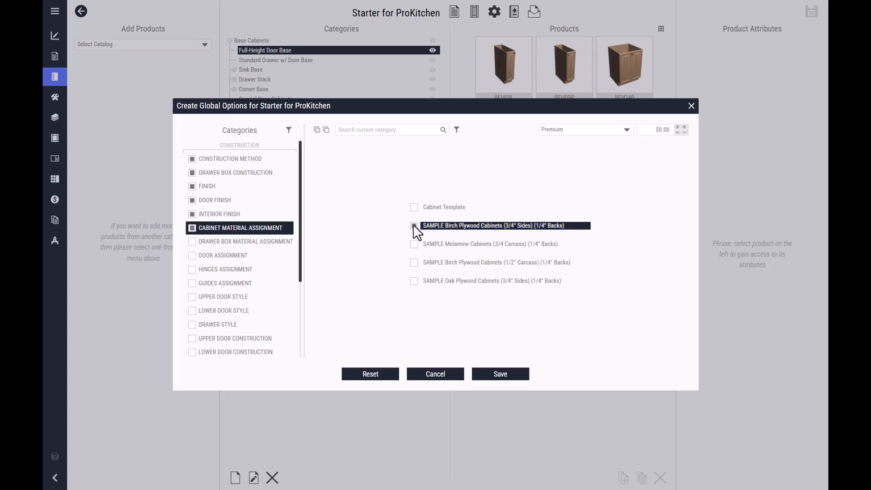
{"action": "left_click", "coordinate": [412, 280]}
- Enable drawer box material assignment with SAMPLE Birch Plywood Drawers and SAMPLE Maple Hardwood Drawers
{"action": "left_click", "coordinate": [191, 241]}
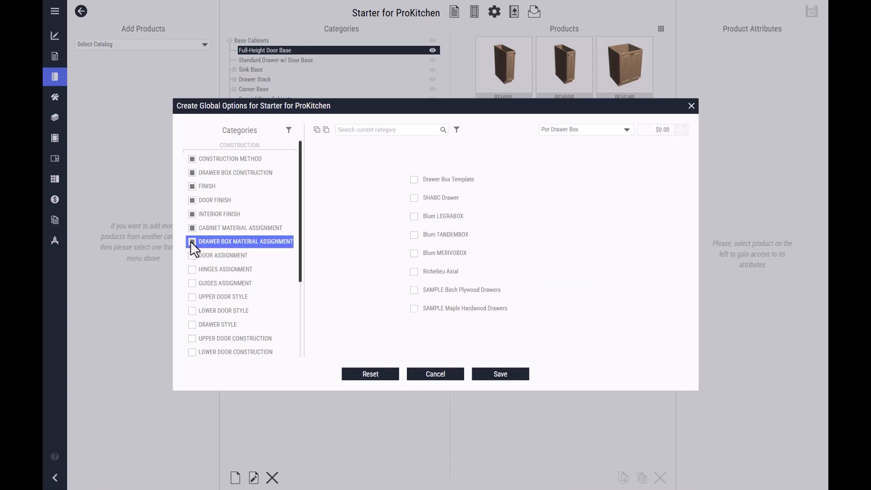
{"action": "left_click", "coordinate": [416, 290]}
{"action": "left_click", "coordinate": [414, 308]}
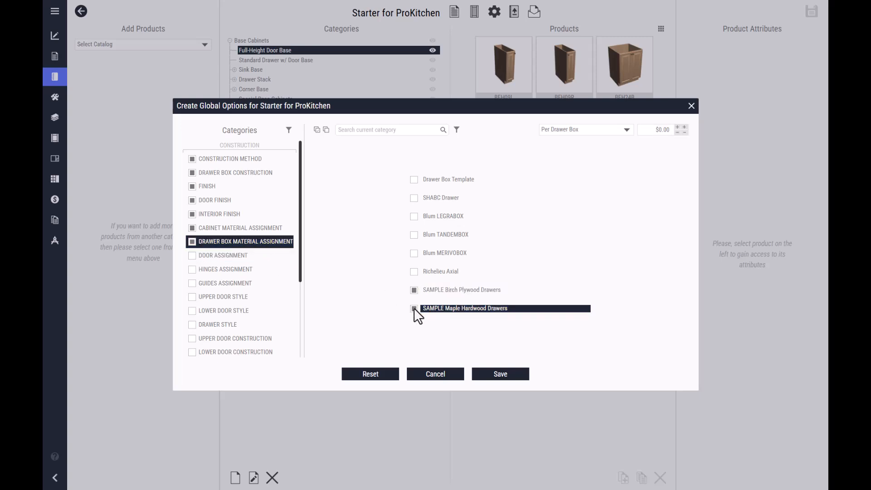
- Enable Door Template and SAMPLE Door Assignment for doors, and SAMPLE Blum CLIP Framed Overlay and SAMPLE Frameless Overlay Hinges for hinges
{"action": "left_click", "coordinate": [192, 255]}
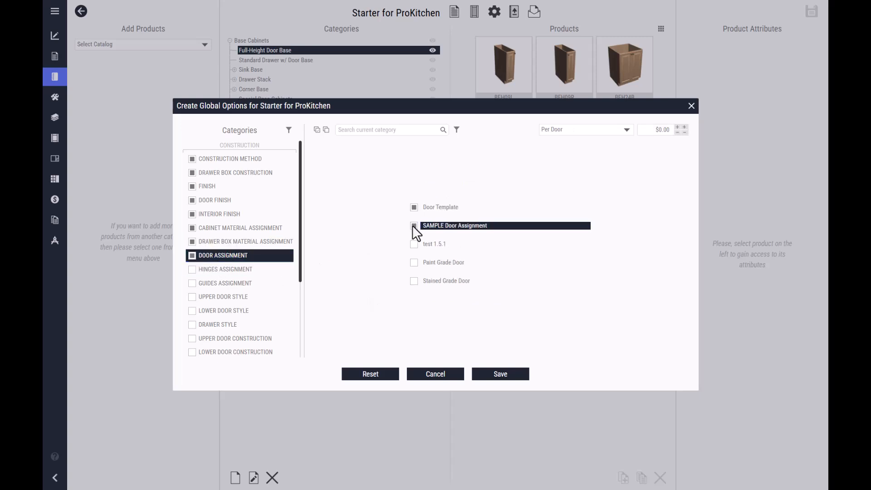
{"action": "left_click", "coordinate": [189, 269]}
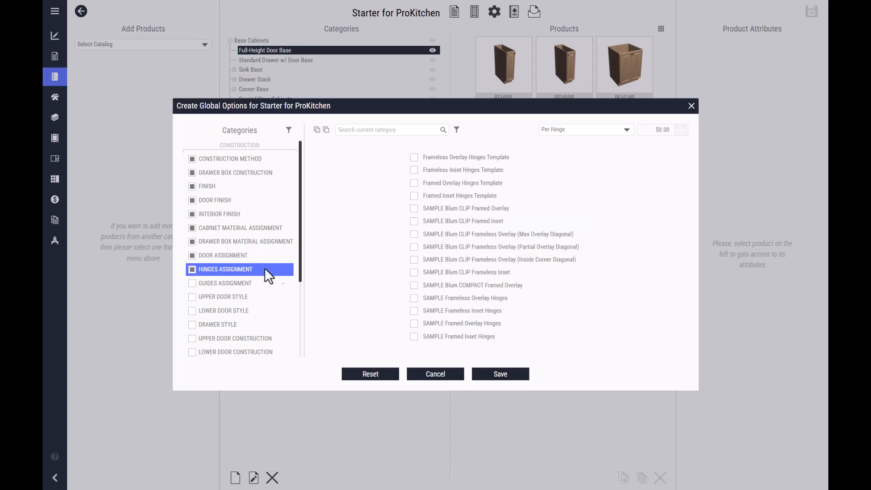
{"action": "left_click", "coordinate": [415, 208]}
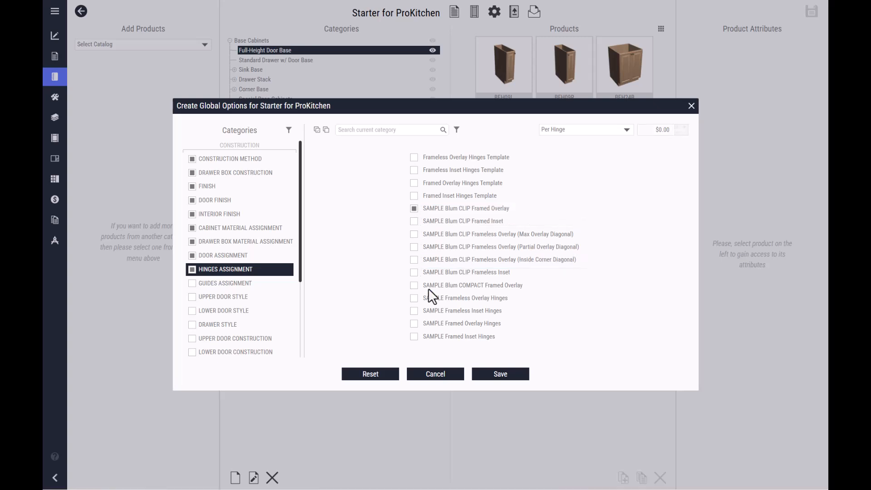
{"action": "left_click", "coordinate": [414, 298]}
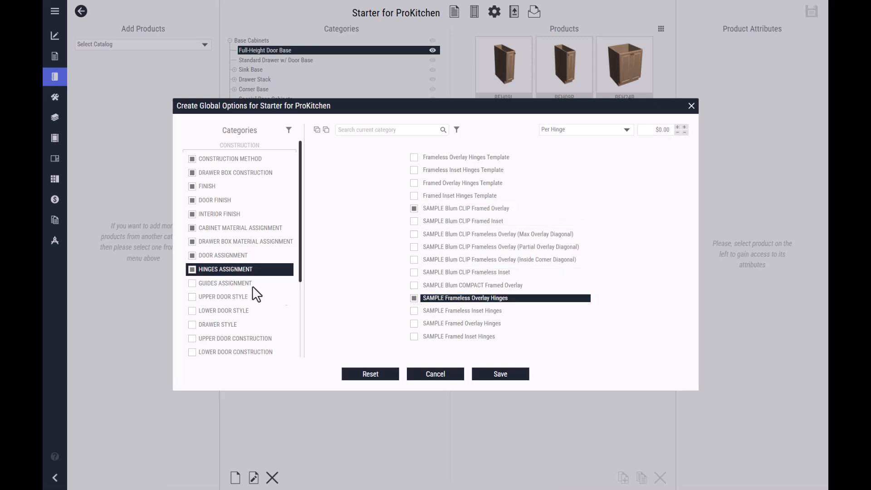
- Enable guides assignment with TRIAL Blum TANDEM Partial Extension and TRIAL Blum MOVENTO Full Extension
{"action": "left_click", "coordinate": [190, 283]}
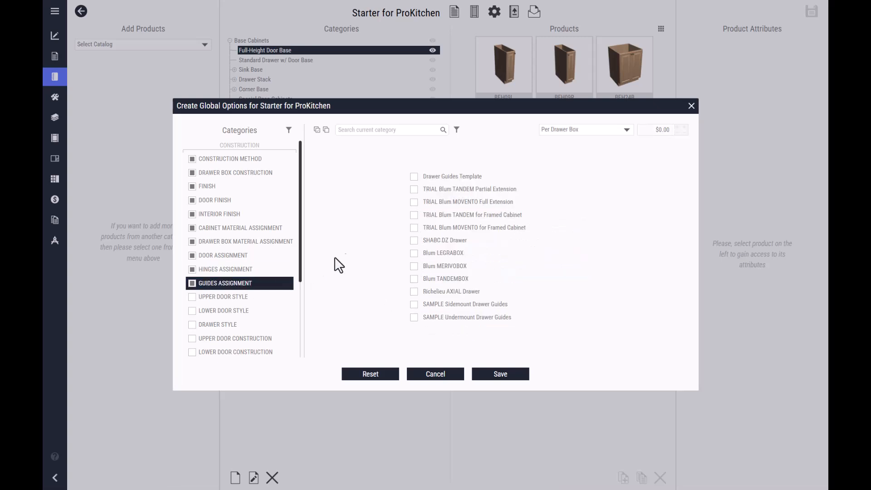
{"action": "left_click", "coordinate": [414, 189]}
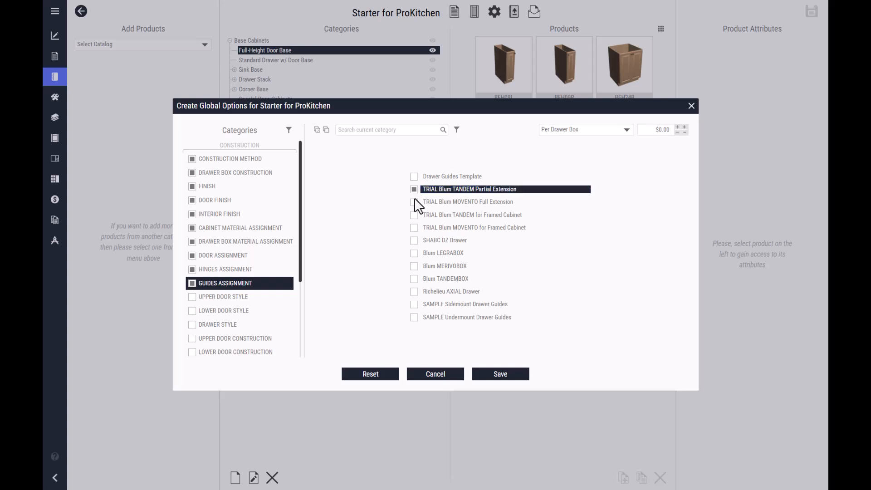
{"action": "left_click", "coordinate": [414, 202]}
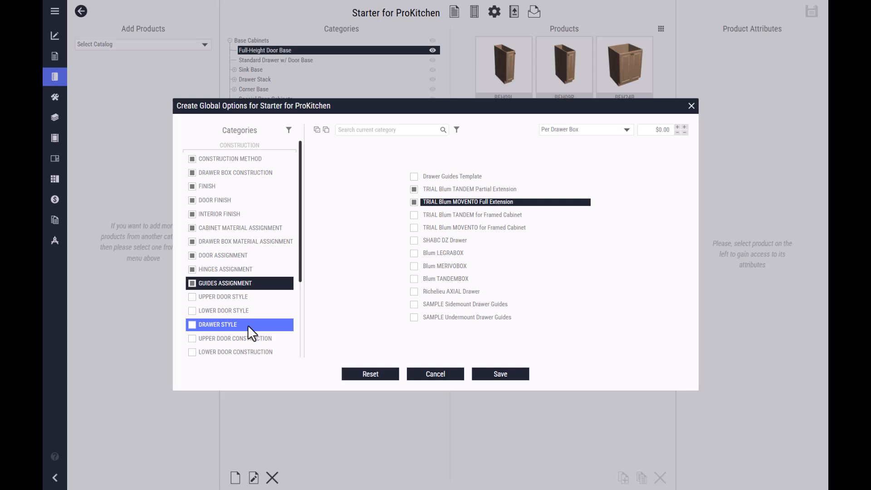
- Enable upper door, lower door and drawer front construction with all of their available options
{"action": "left_click", "coordinate": [260, 296]}
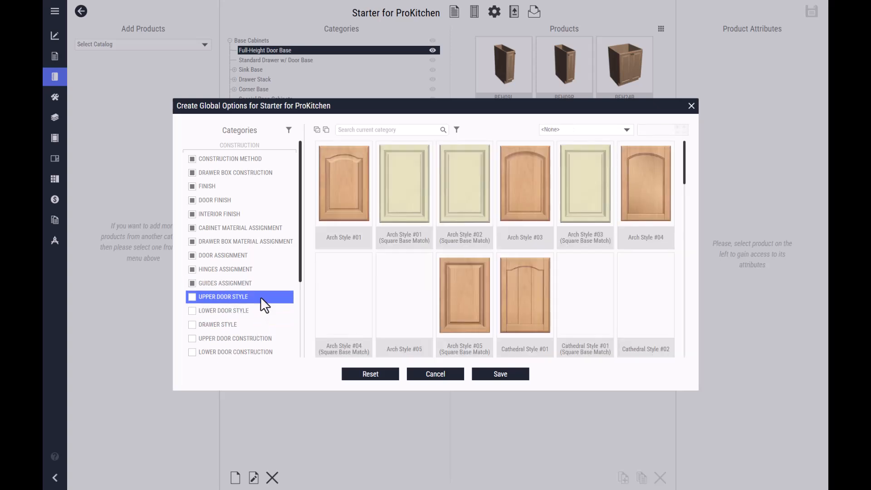
{"action": "left_click", "coordinate": [256, 311]}
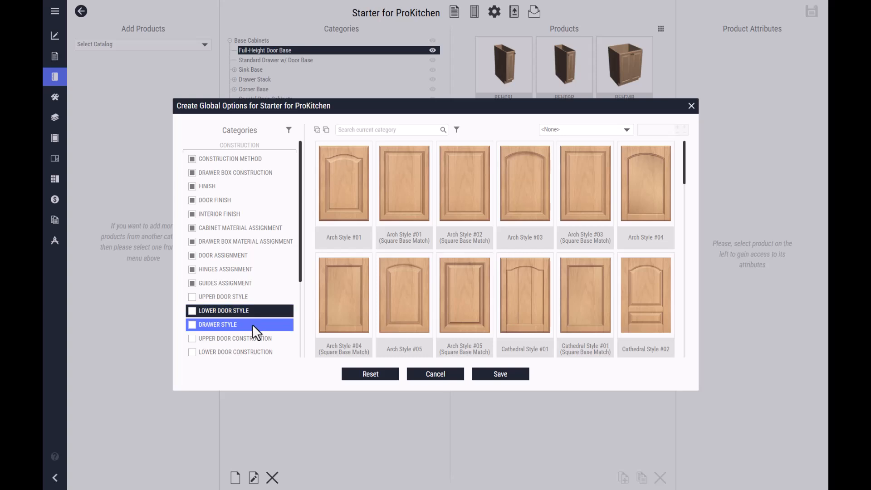
{"action": "left_click", "coordinate": [252, 324]}
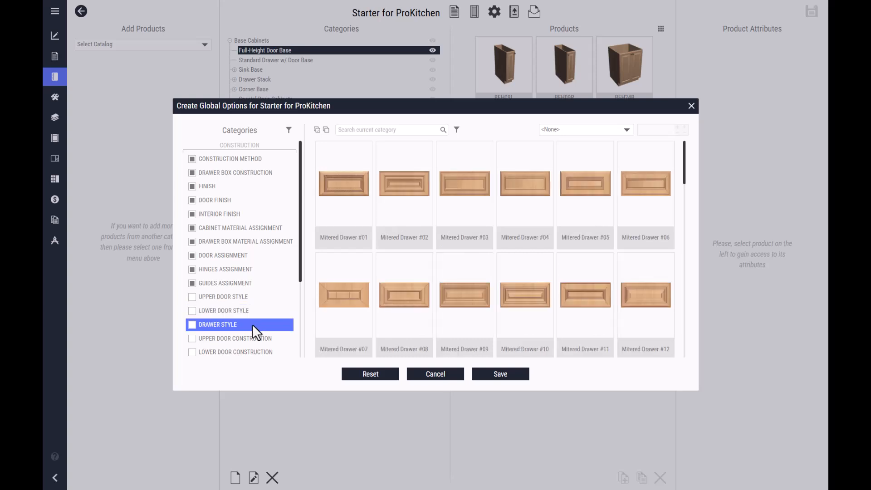
{"action": "scroll", "coordinate": [269, 314], "scroll_direction": "down", "scroll_amount": 3}
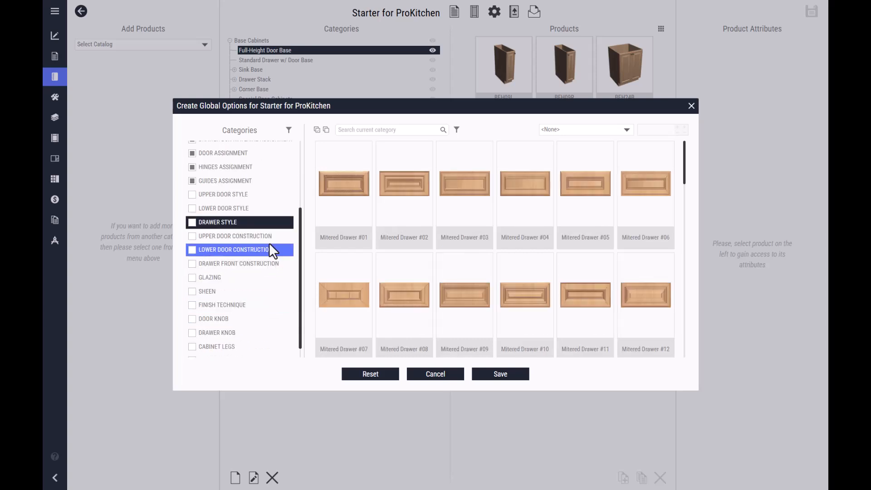
{"action": "left_click", "coordinate": [273, 240]}
{"action": "left_click", "coordinate": [192, 236]}
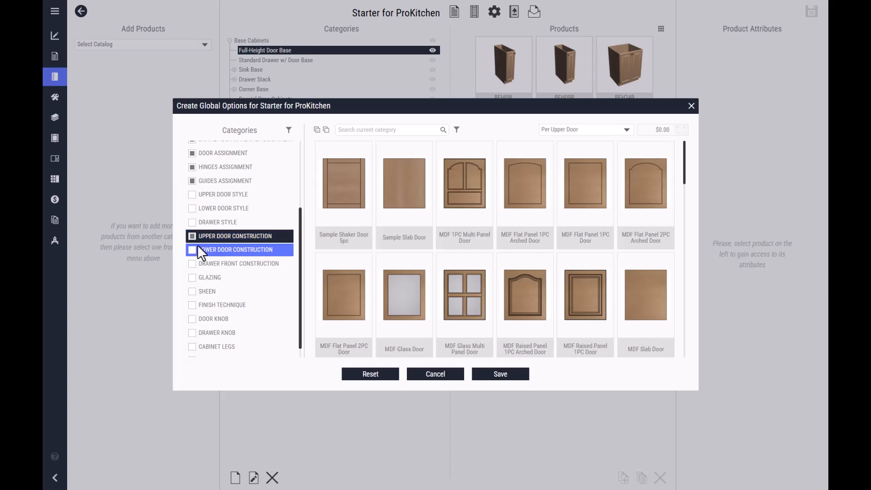
{"action": "left_click", "coordinate": [317, 130]}
{"action": "left_click", "coordinate": [190, 249]}
{"action": "left_click", "coordinate": [192, 262]}
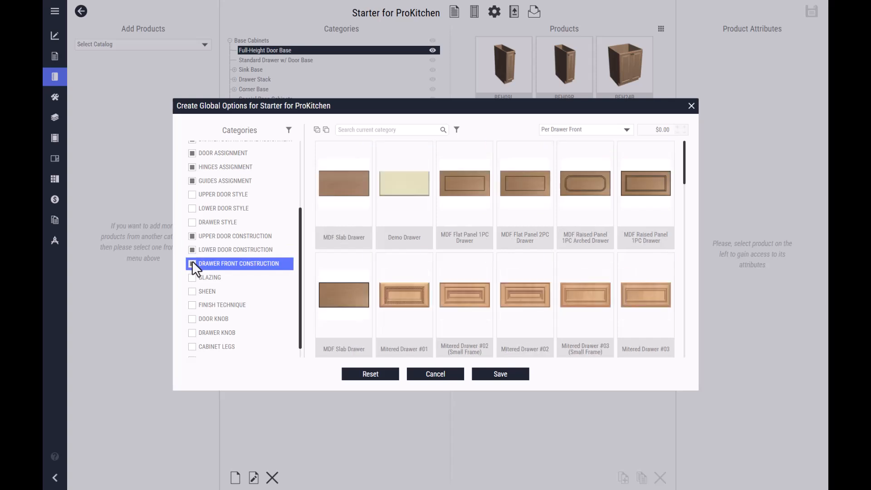
{"action": "left_click", "coordinate": [317, 130]}
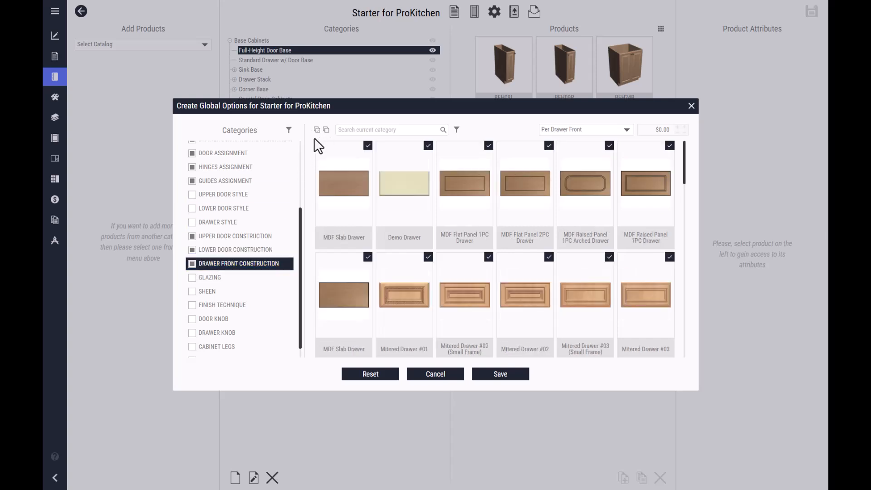
- Enable the door knob and drawer knob categories with all of their available knobs and pulls
{"action": "left_click", "coordinate": [215, 278]}
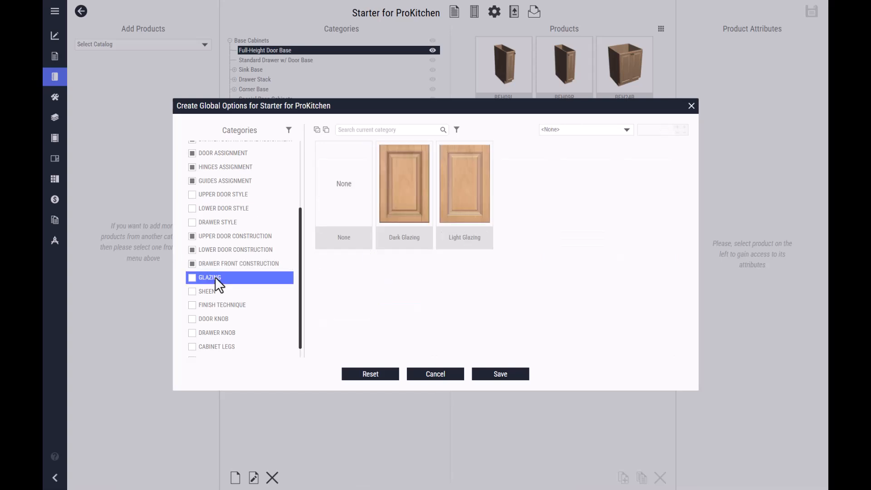
{"action": "left_click", "coordinate": [215, 289]}
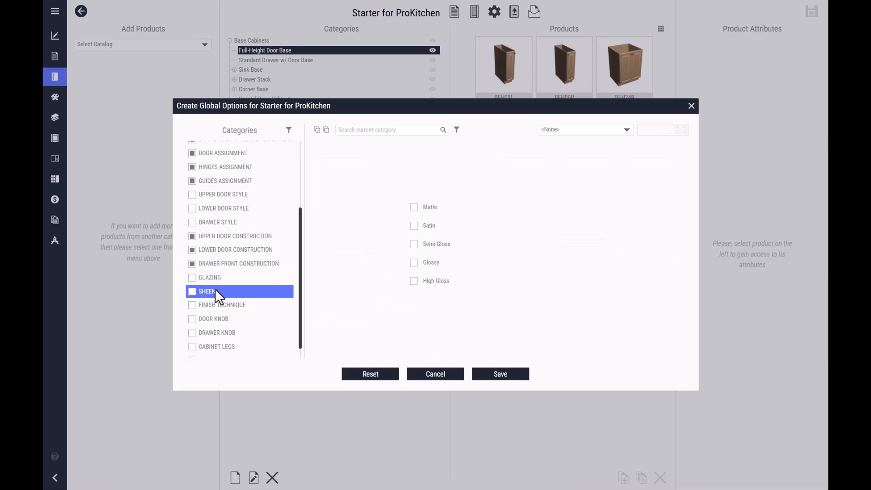
{"action": "left_click", "coordinate": [222, 306]}
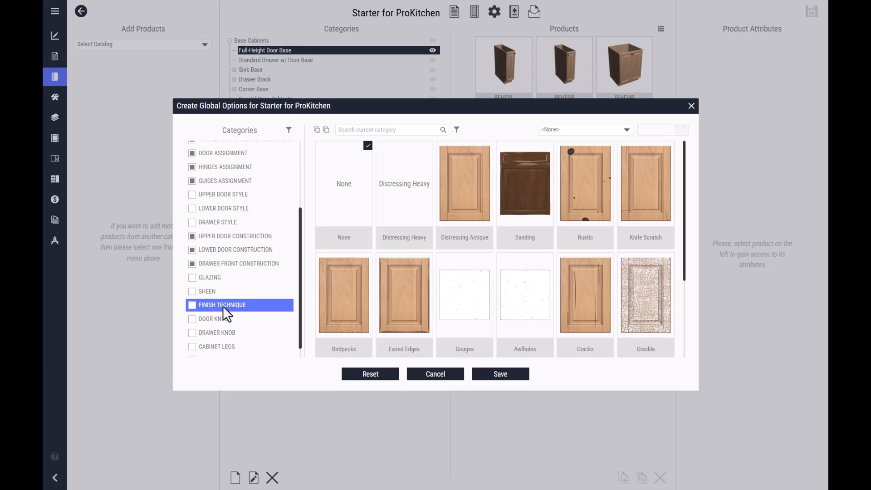
{"action": "left_click", "coordinate": [194, 320]}
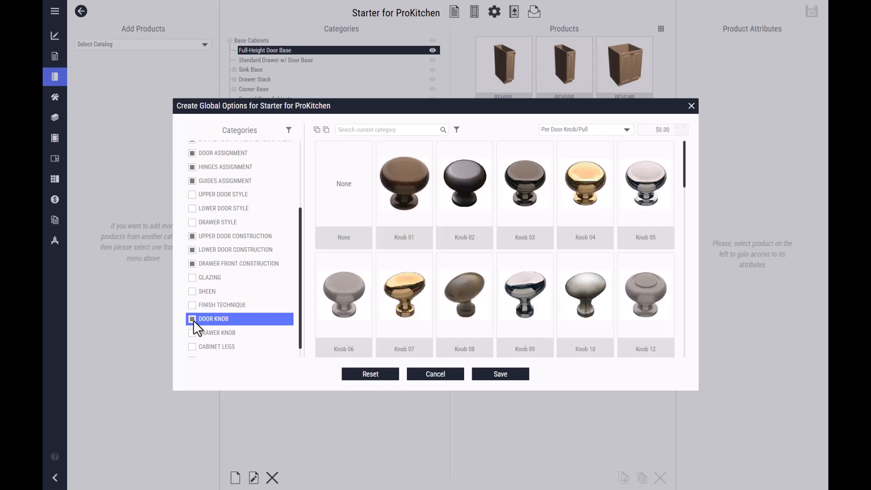
{"action": "left_click", "coordinate": [317, 130]}
{"action": "scroll", "coordinate": [547, 241], "scroll_direction": "down", "scroll_amount": 10}
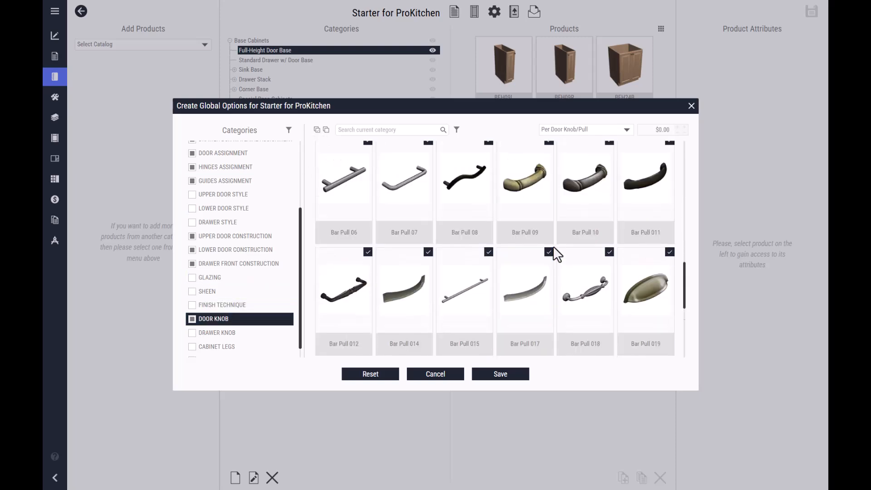
{"action": "left_click", "coordinate": [195, 333]}
{"action": "left_click", "coordinate": [317, 129]}
{"action": "scroll", "coordinate": [244, 266], "scroll_direction": "down", "scroll_amount": 1}
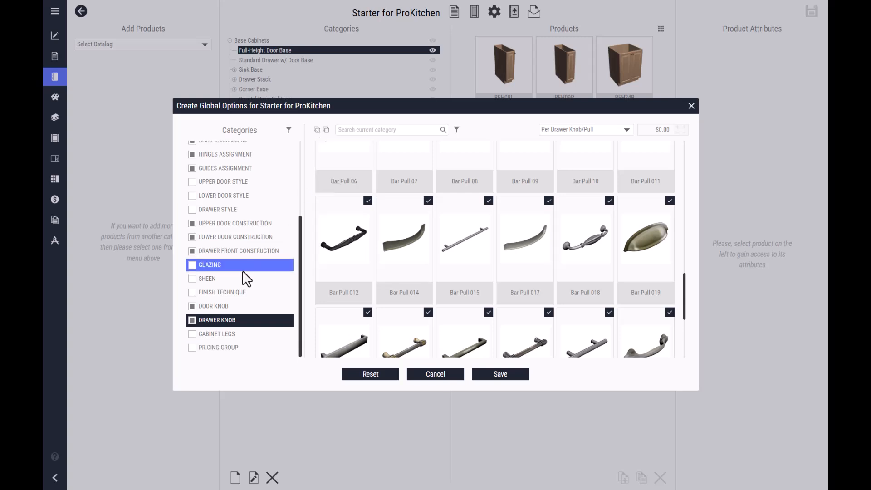
- Review the cabinet legs and pricing group choices, and save the catalog's global options
{"action": "left_click", "coordinate": [215, 339]}
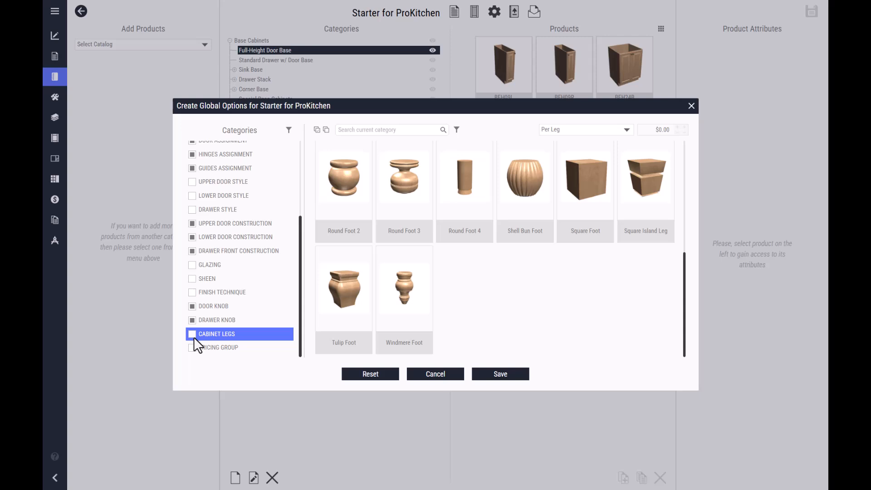
{"action": "left_click", "coordinate": [232, 347]}
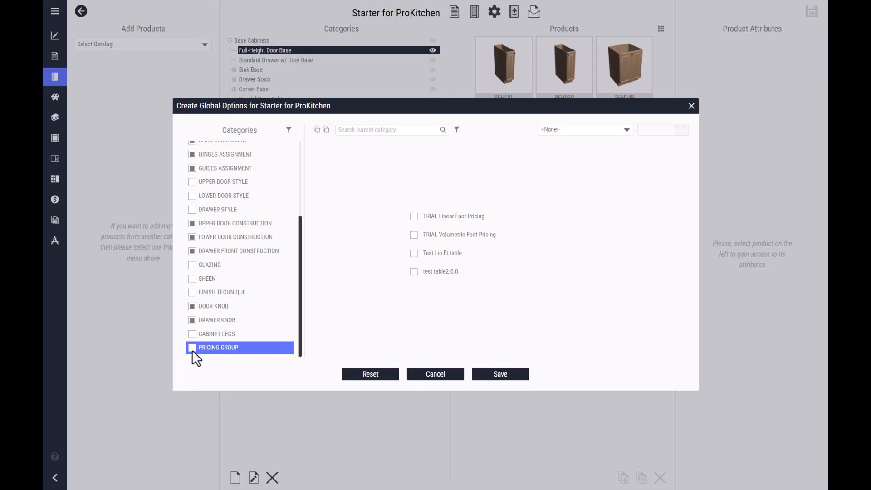
{"action": "left_click", "coordinate": [481, 374]}
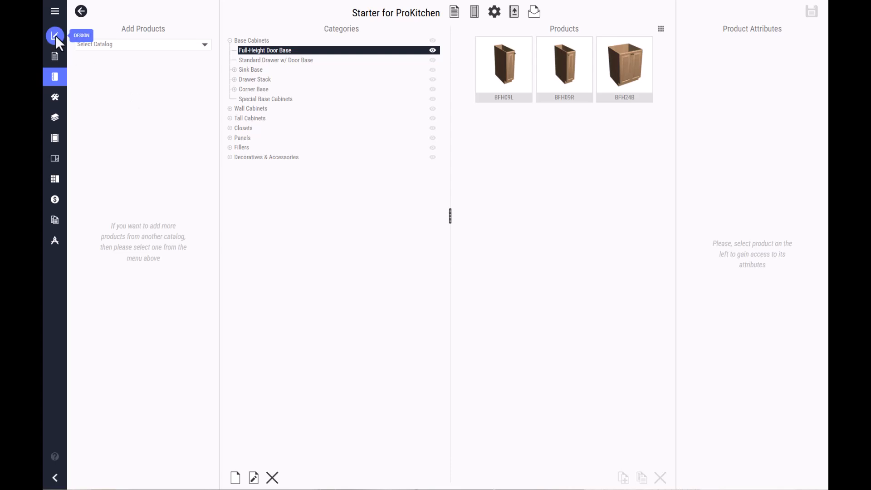
- In the design floorplan, place a BFH24B full-height door base from Starter for ProKitchen on Wall A, about 60 inches from its left end
{"action": "left_click", "coordinate": [55, 35]}
{"action": "left_click", "coordinate": [213, 95]}
{"action": "left_click", "coordinate": [188, 53]}
{"action": "left_click", "coordinate": [130, 91]}
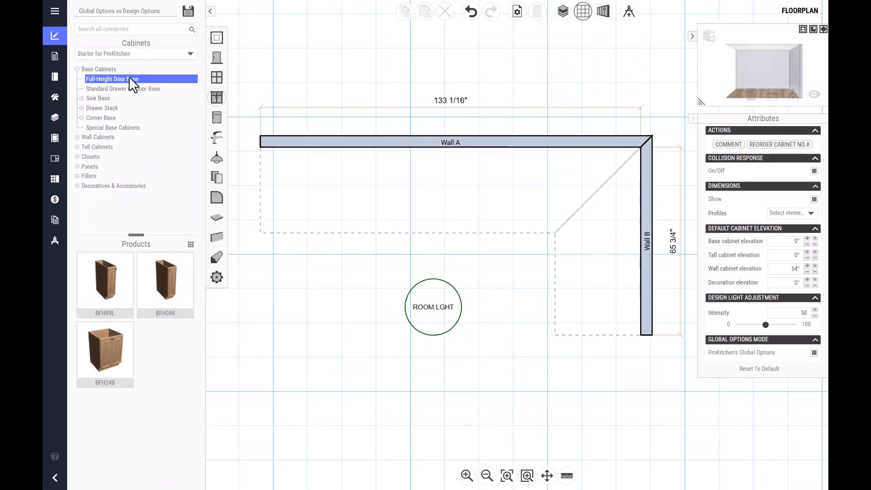
{"action": "left_click", "coordinate": [105, 354]}
{"action": "left_click", "coordinate": [439, 171]}
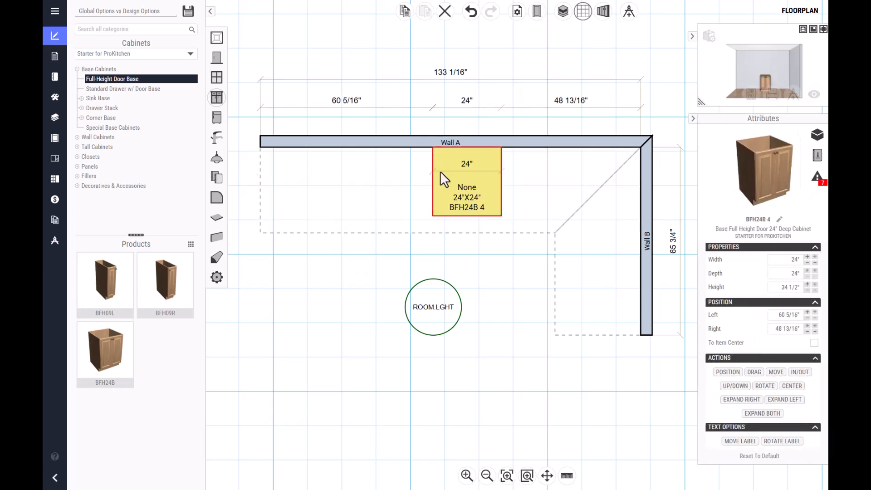
{"action": "left_click", "coordinate": [491, 258]}
- Open the design's global options for the Starter for ProKitchen catalog and examine the construction categories and choices
{"action": "left_click", "coordinate": [536, 11]}
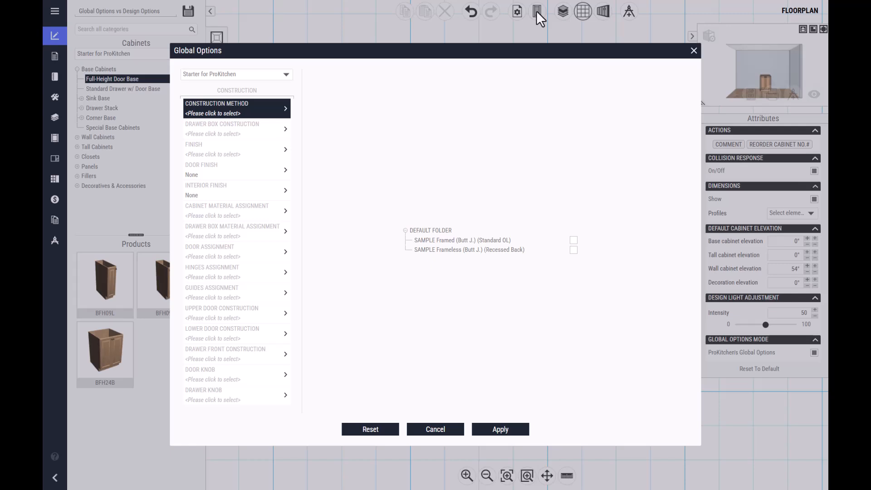
{"action": "left_click", "coordinate": [277, 76]}
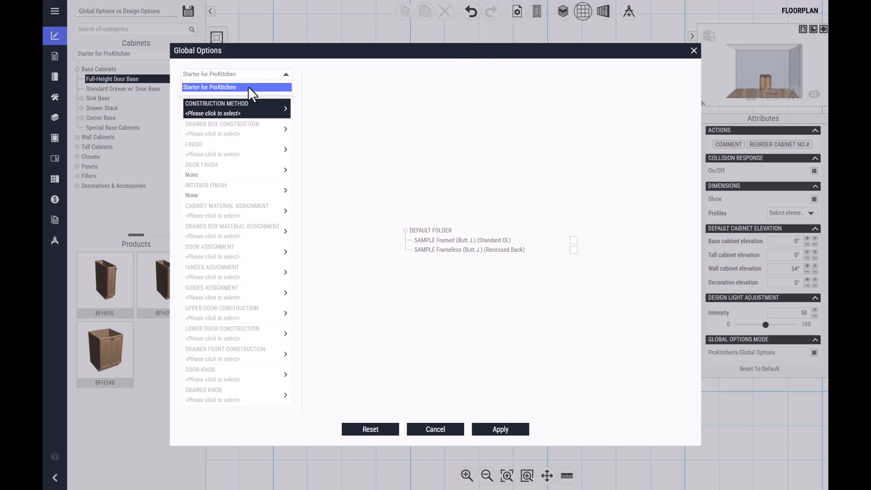
{"action": "left_click", "coordinate": [249, 87]}
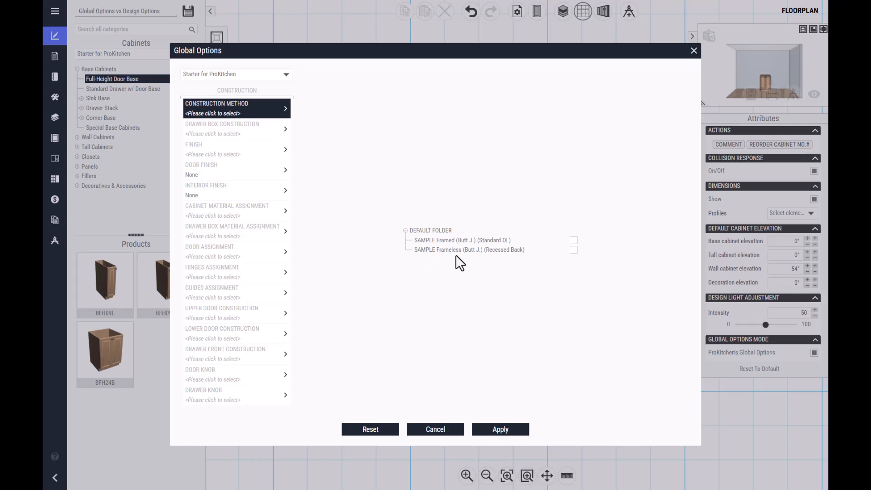
{"action": "left_click", "coordinate": [235, 210]}
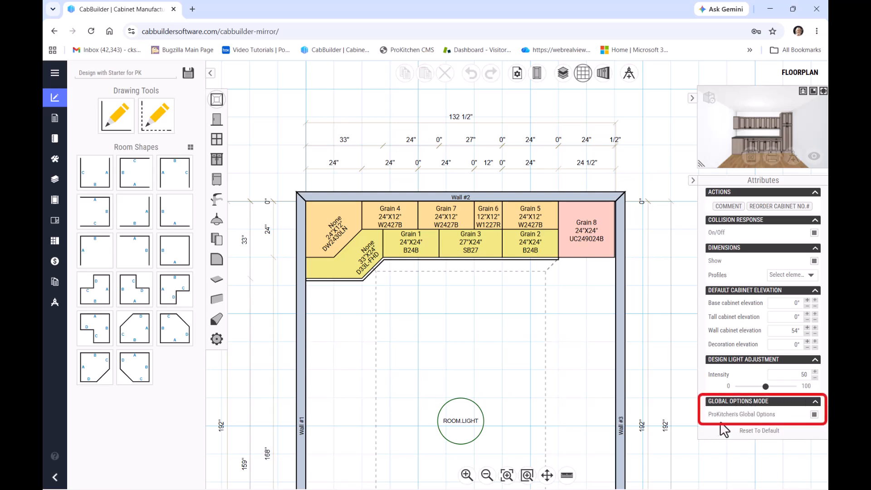
- Switch ProKitchen's Global Options mode off and back on for the kitchen design
{"action": "left_click", "coordinate": [815, 415]}
{"action": "left_click", "coordinate": [814, 415]}
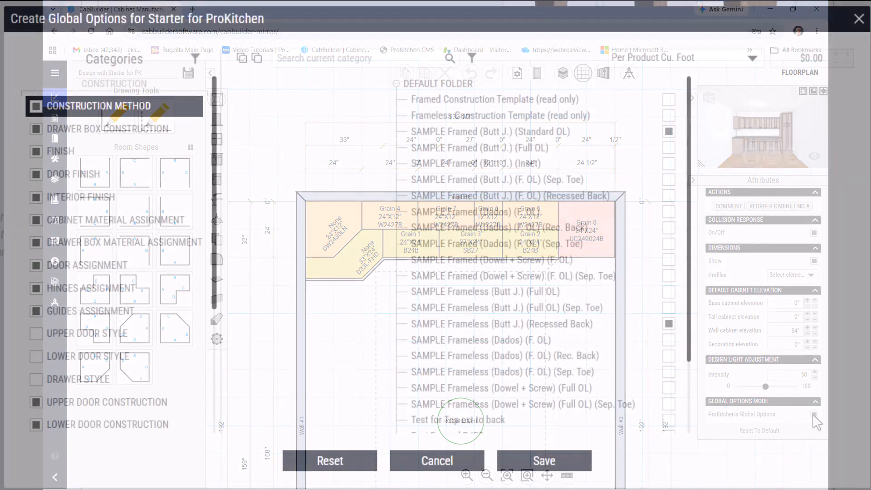